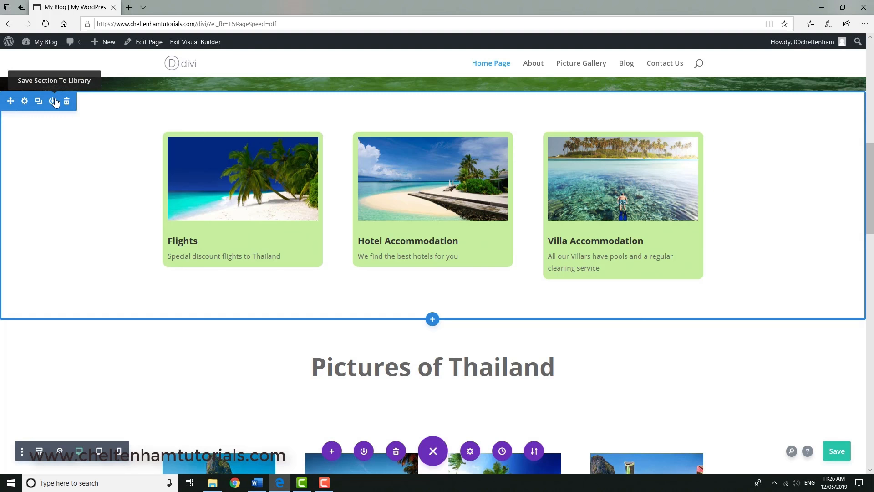
Step: Give the section holding the three travel cards a solid orange #e09900 background, trying green and yellow first, and save its settings
left_click(25, 102)
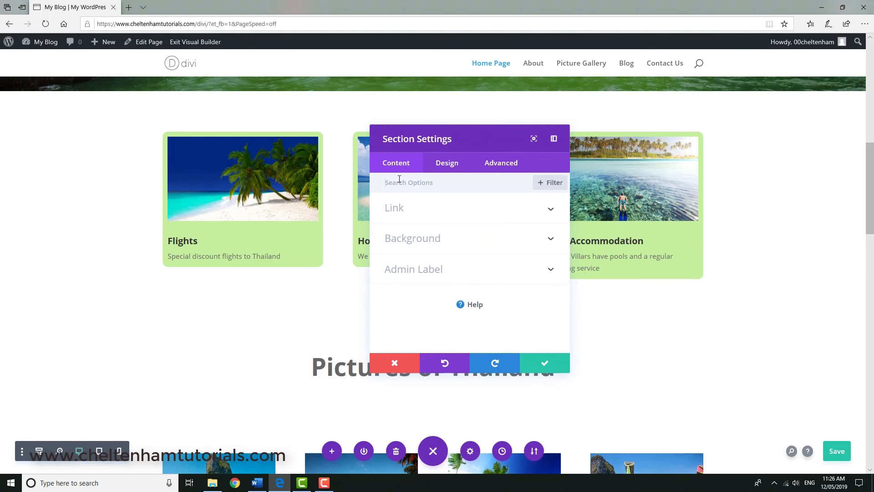
left_click(418, 244)
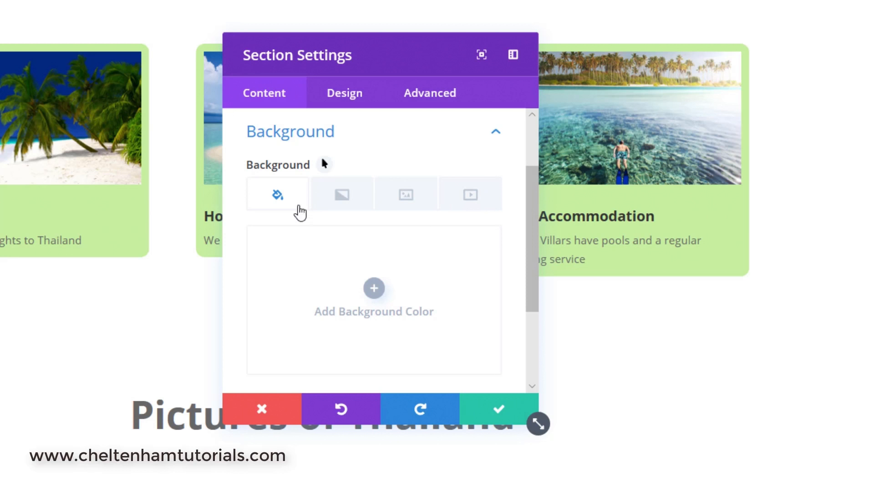
left_click(374, 287)
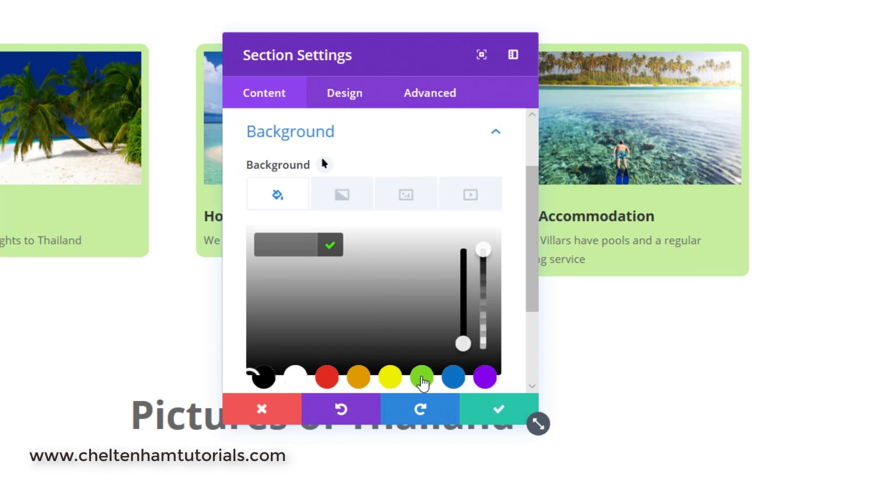
left_click(422, 380)
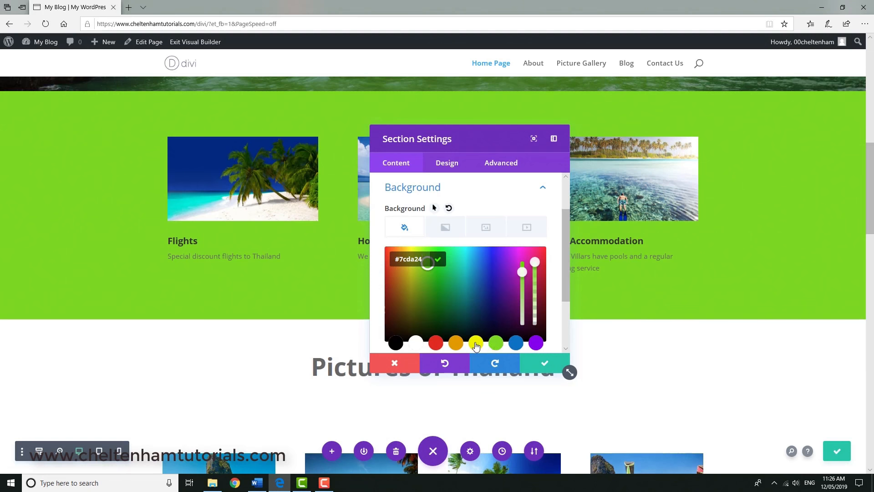
left_click(476, 344)
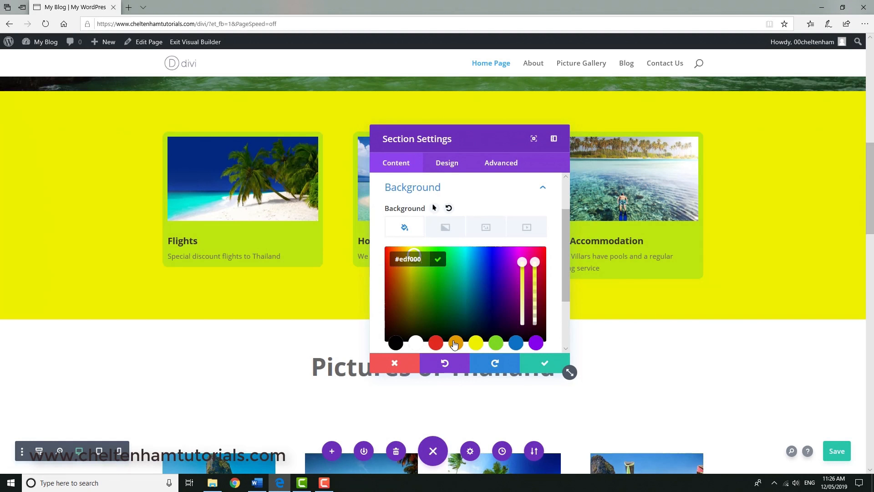
left_click(454, 343)
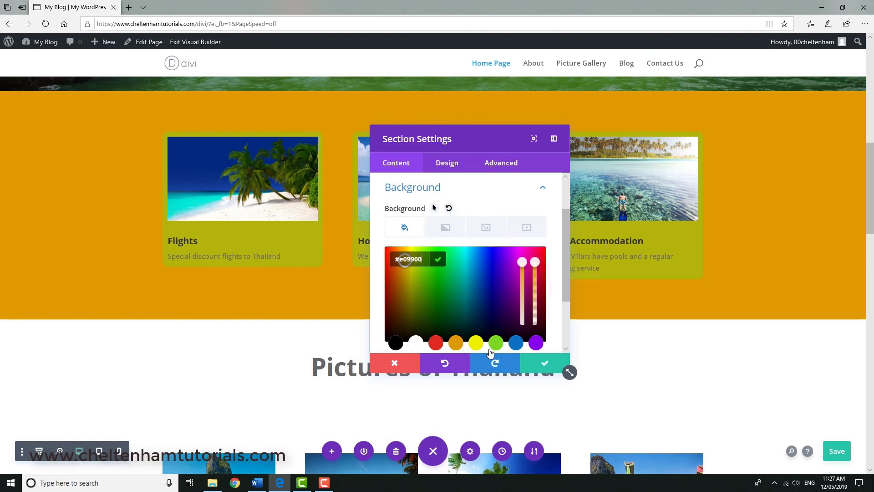
left_click(542, 366)
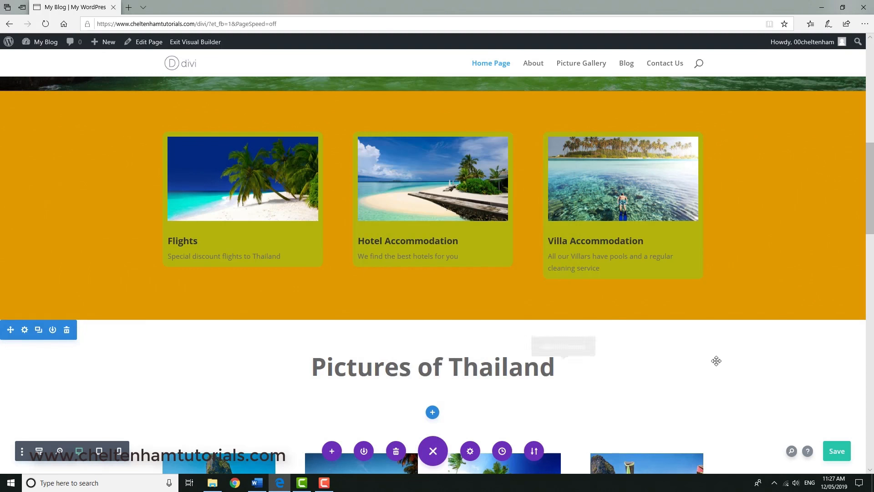
Step: Add a background gradient to the section holding the Flights, Hotel Accommodation and Villa Accommodation cards
scroll(715, 357, "down", 2)
scroll(715, 353, "up", 3)
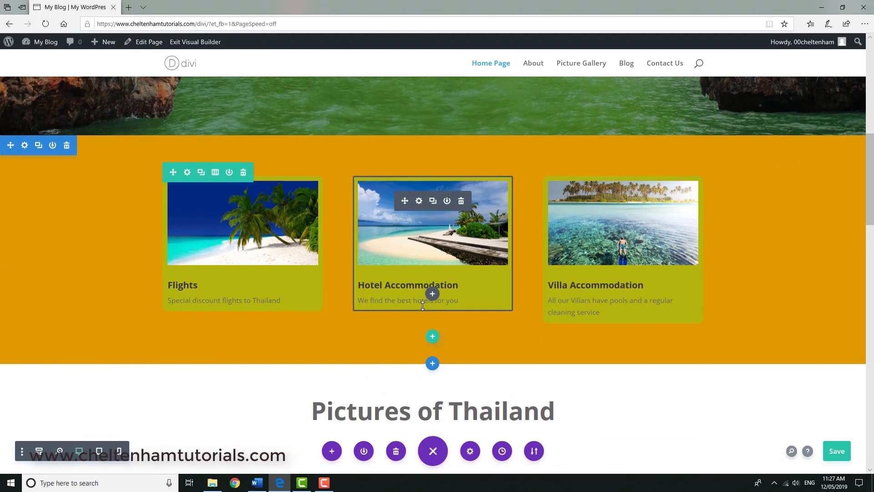
scroll(419, 296, "down", 2)
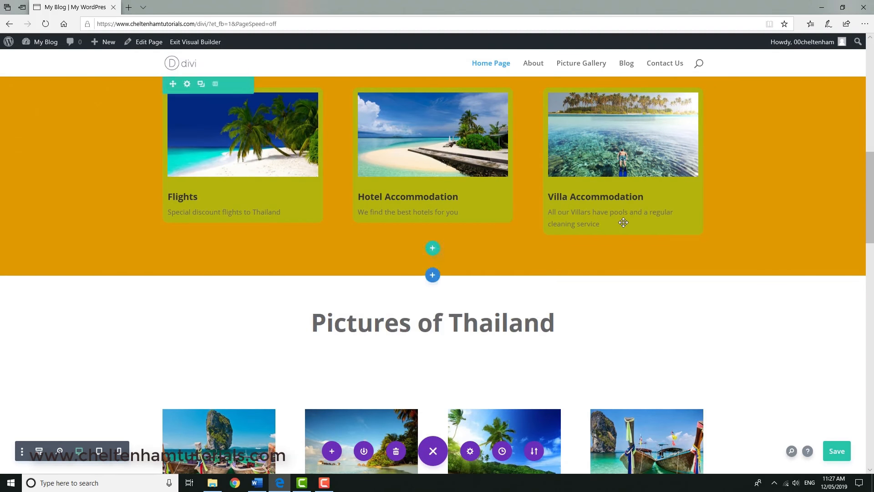
scroll(620, 224, "up", 2)
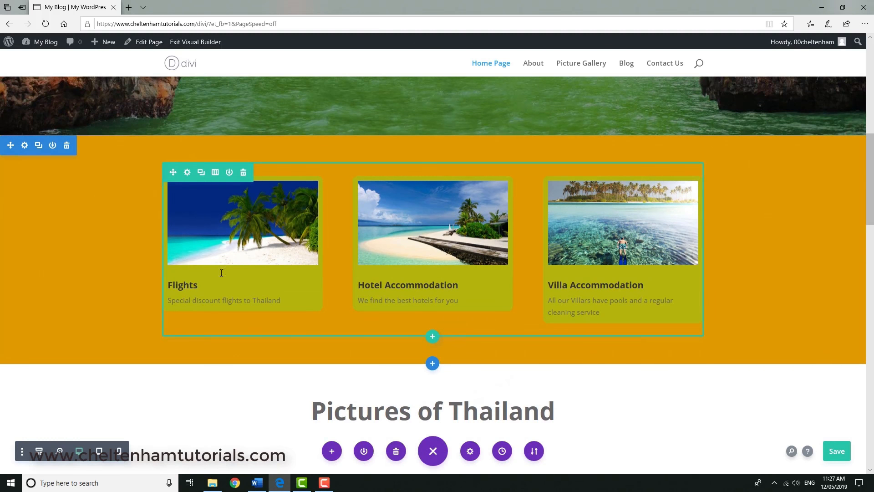
left_click(25, 146)
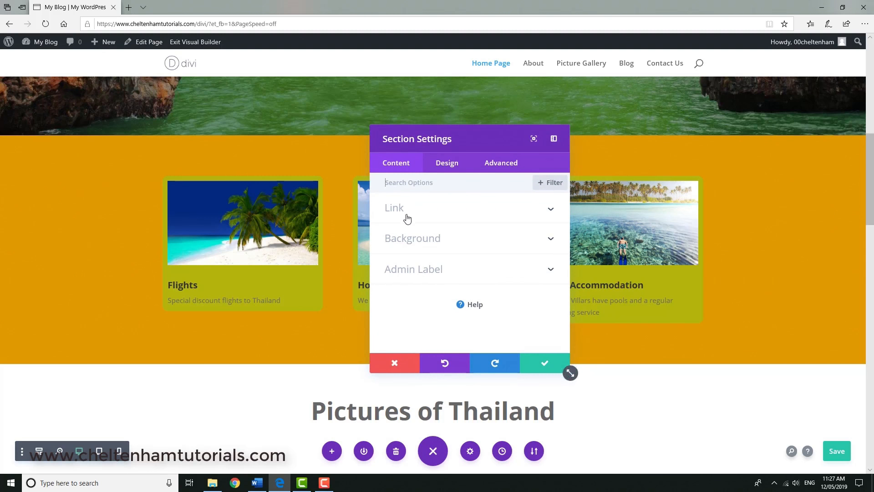
left_click(426, 245)
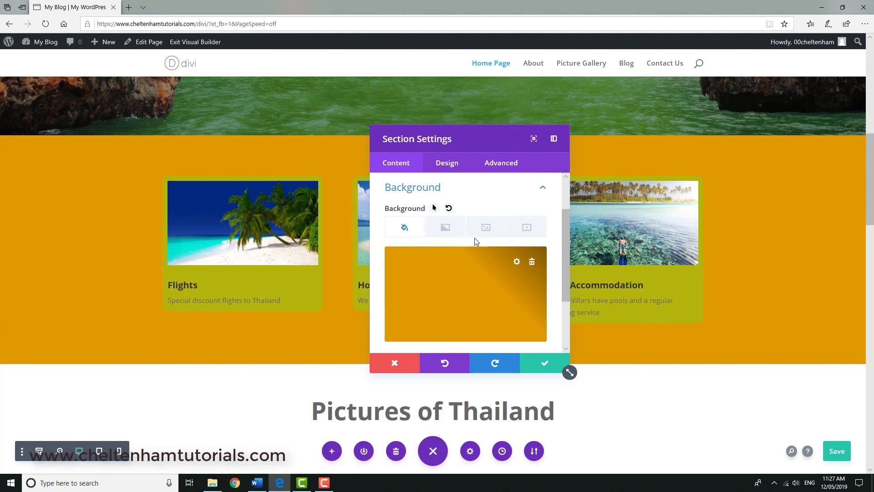
left_click(446, 228)
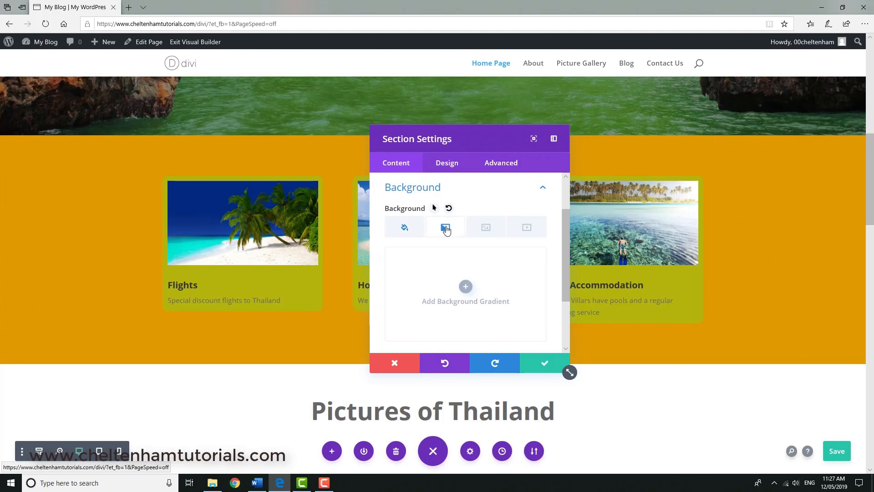
left_click(464, 286)
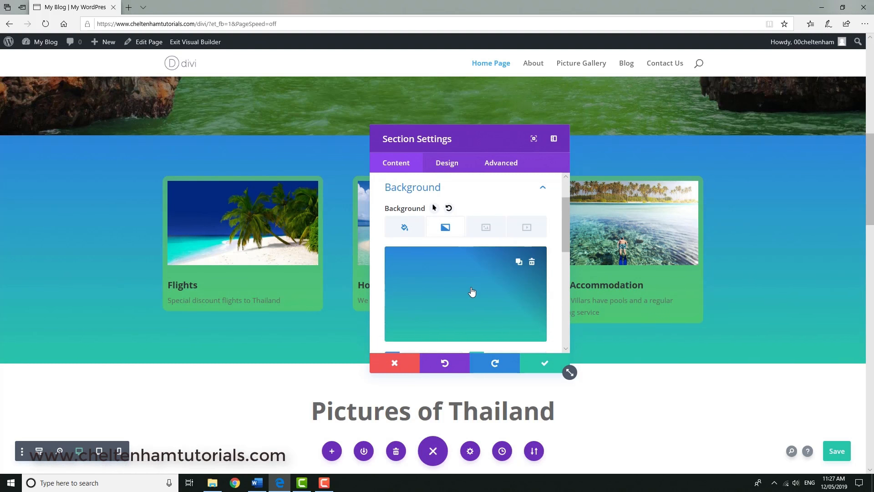
Step: Set the first colour of the section's background gradient to orange #e09900
scroll(471, 292, "down", 1)
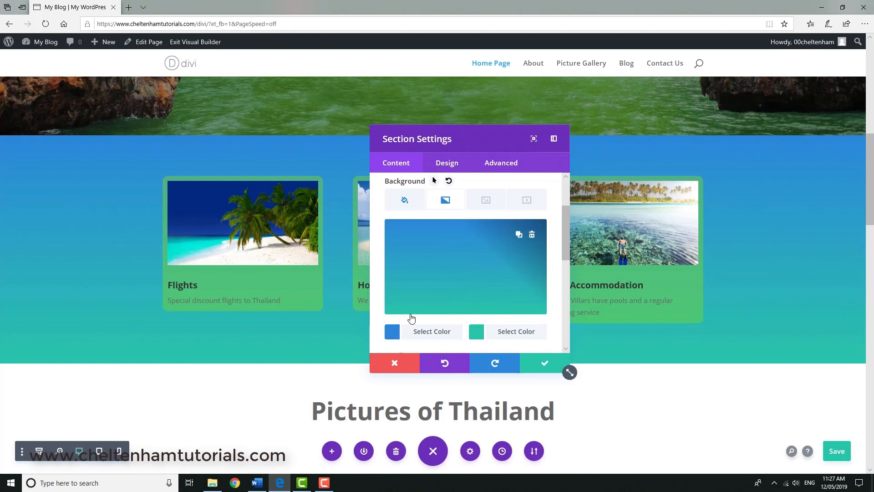
left_click(391, 336)
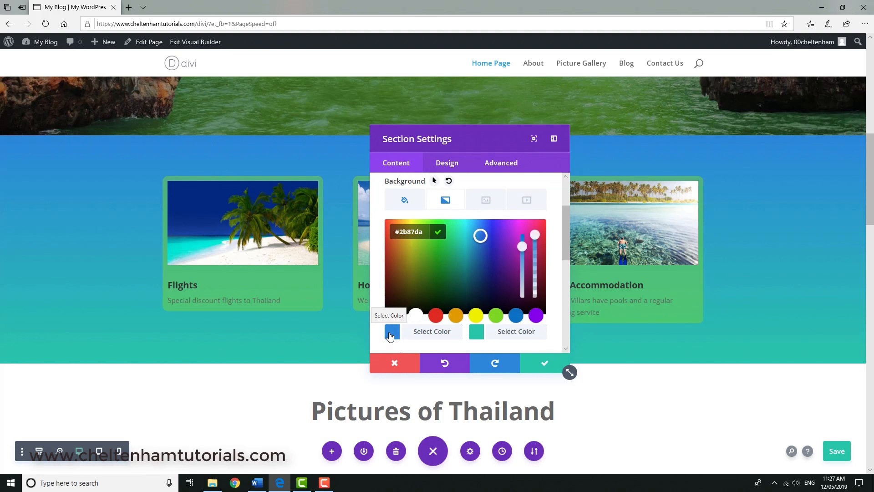
left_click(455, 316)
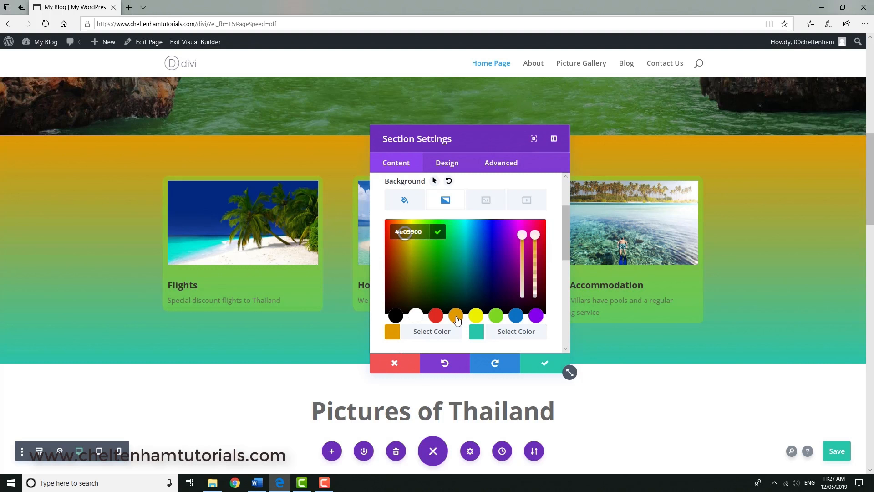
Step: Try red and yellow as the gradient's second colour, settle on green #7cda24, and make it semi-transparent
left_click(505, 335)
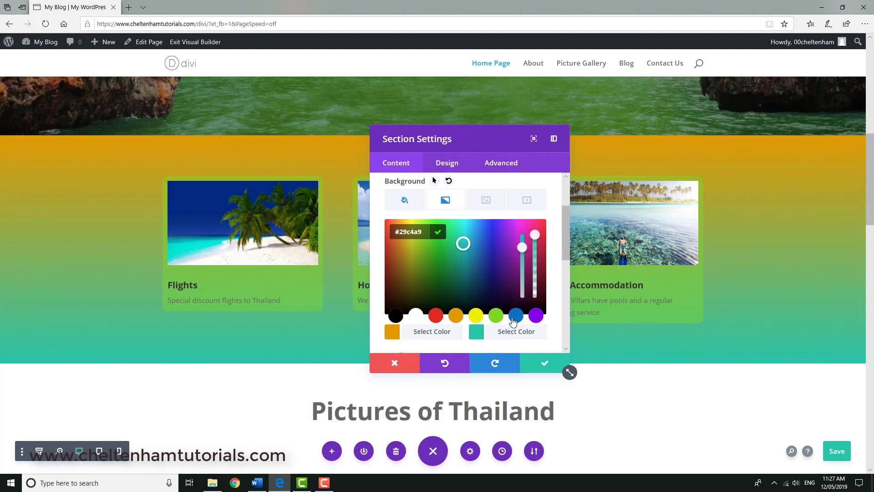
left_click(438, 319)
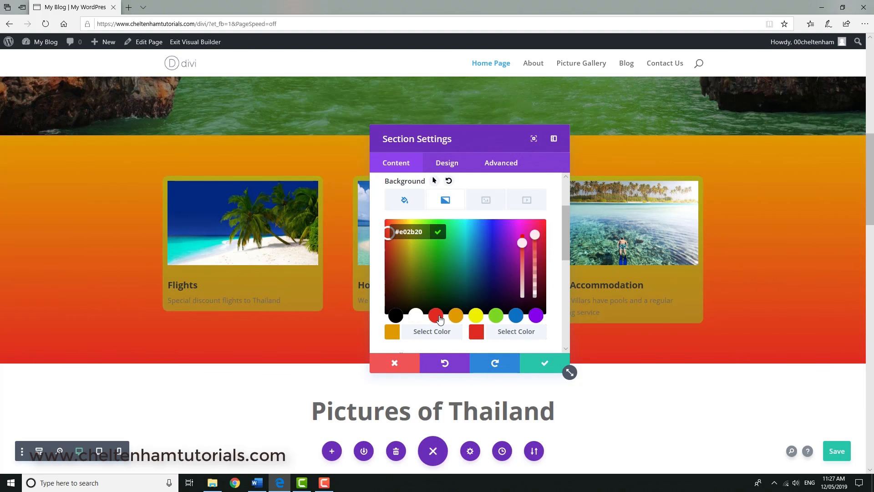
left_click(476, 316)
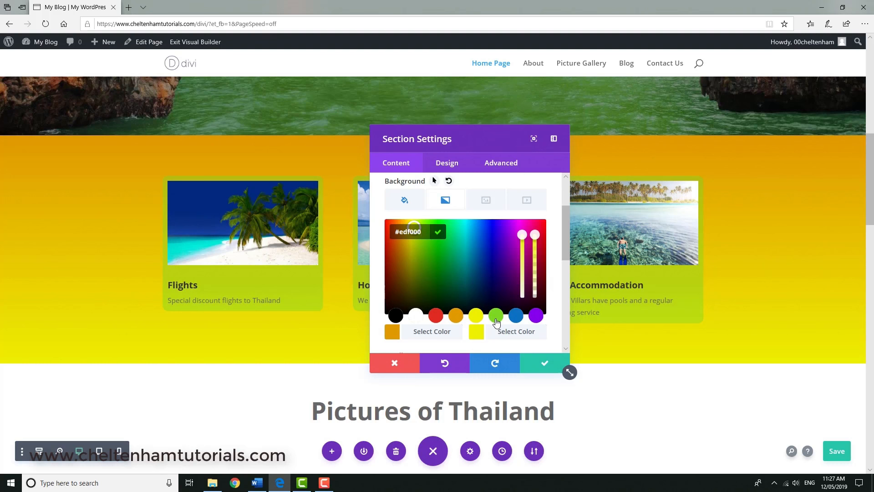
left_click(497, 319)
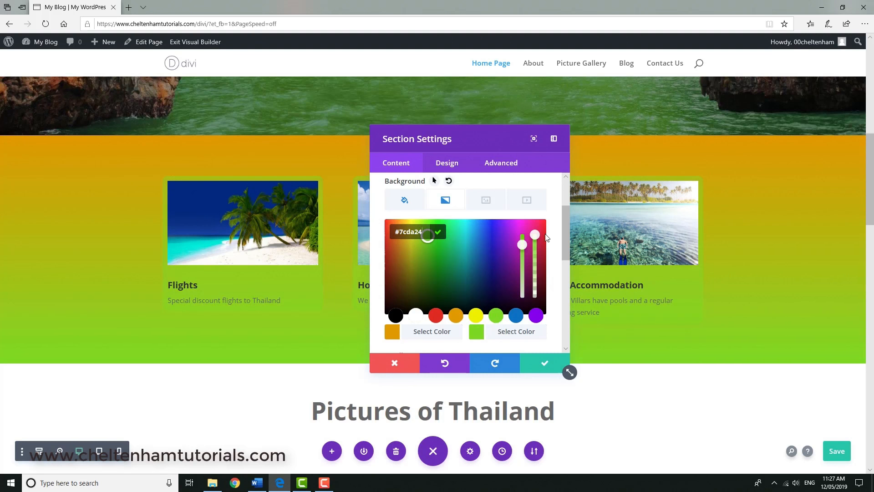
mouse_move(535, 258)
left_mouse_down()
mouse_move(536, 294)
mouse_move(535, 253)
left_mouse_up()
left_click(551, 259)
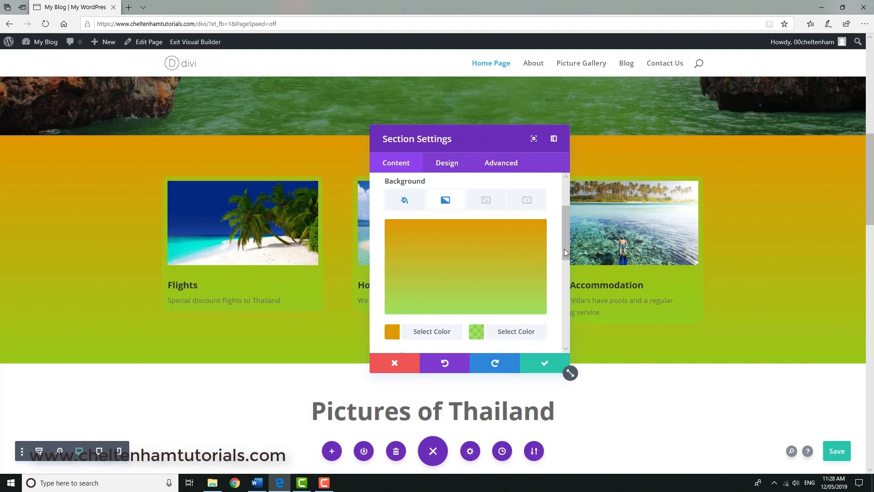
Step: Try the Radial gradient type on the section background and return it to Linear
left_click_drag(566, 237, 566, 275)
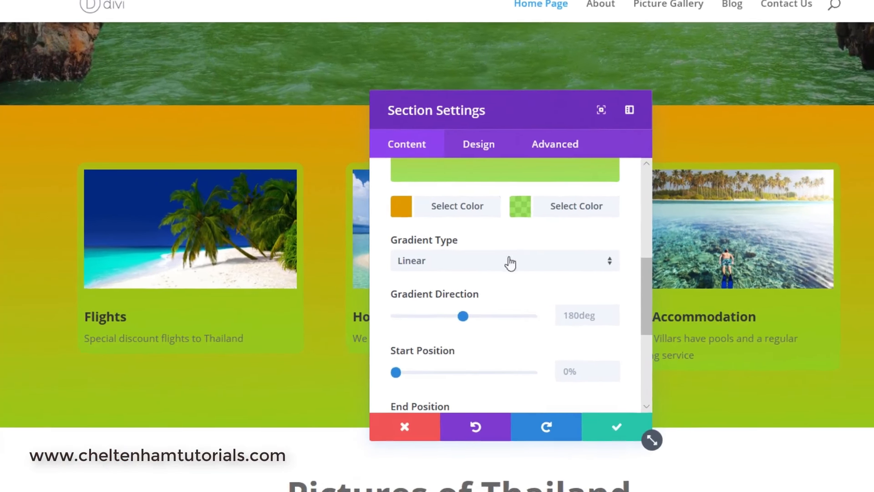
left_click(620, 270)
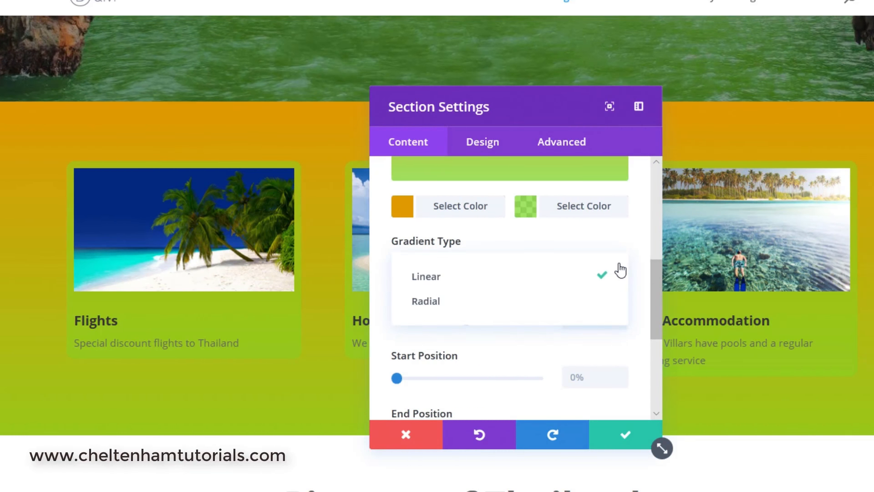
left_click(463, 304)
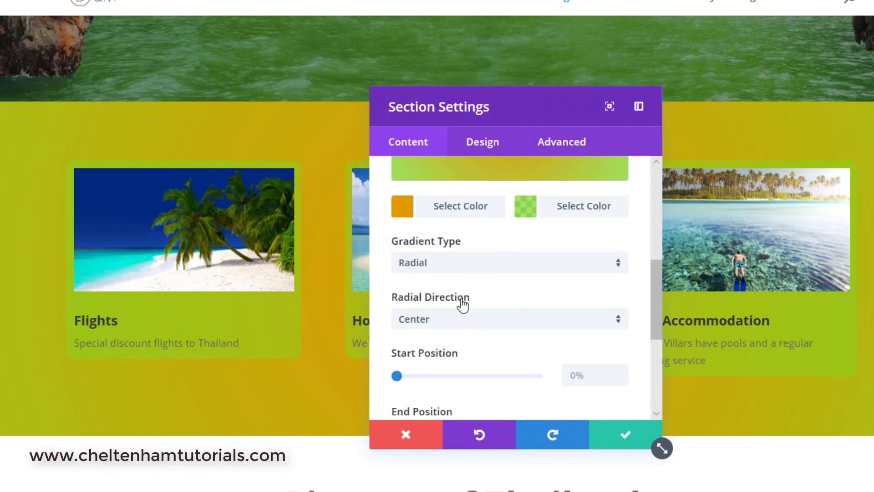
left_click(619, 266)
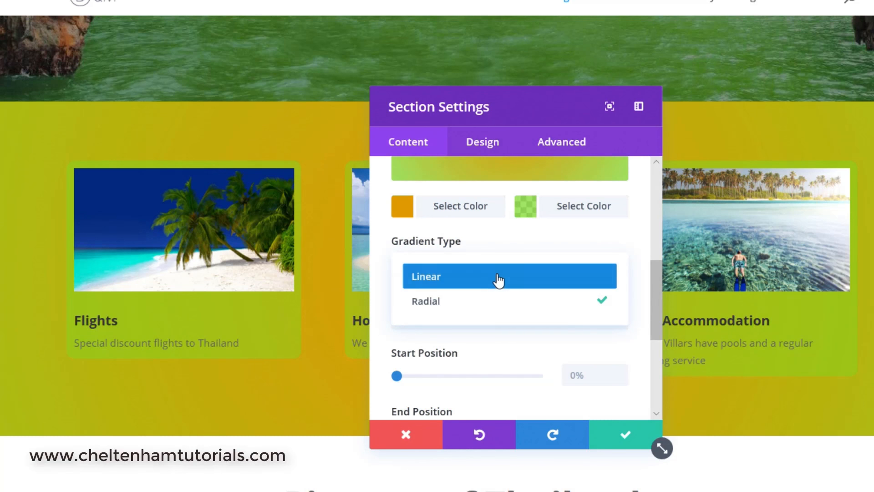
left_click(497, 279)
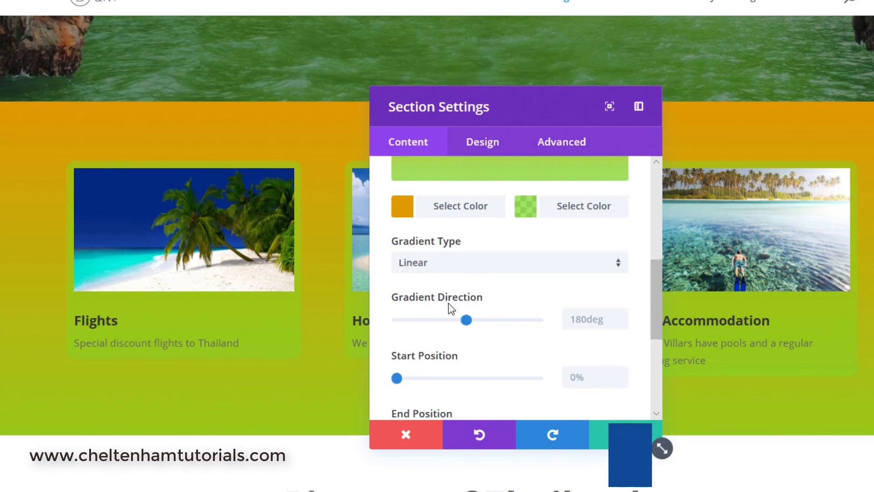
Step: Move the section settings dialog off the cards and try several gradient directions, ending at 181deg
left_click_drag(527, 110, 871, 195)
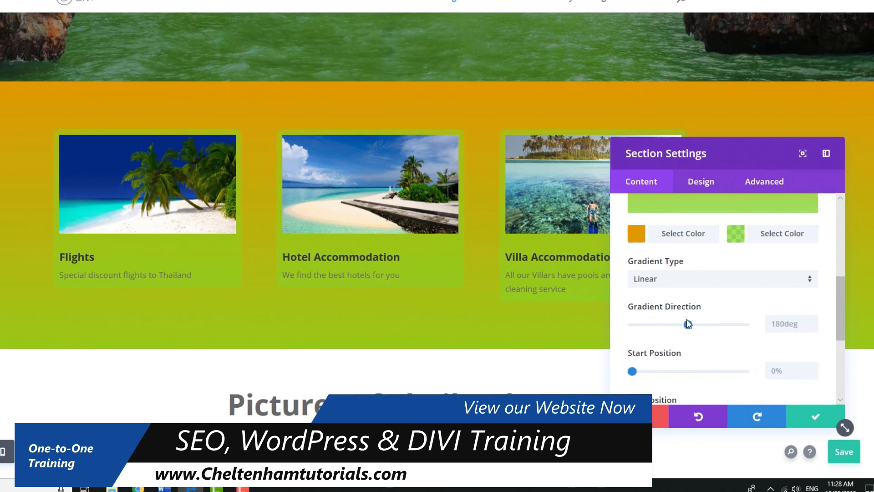
left_click_drag(719, 325, 764, 323)
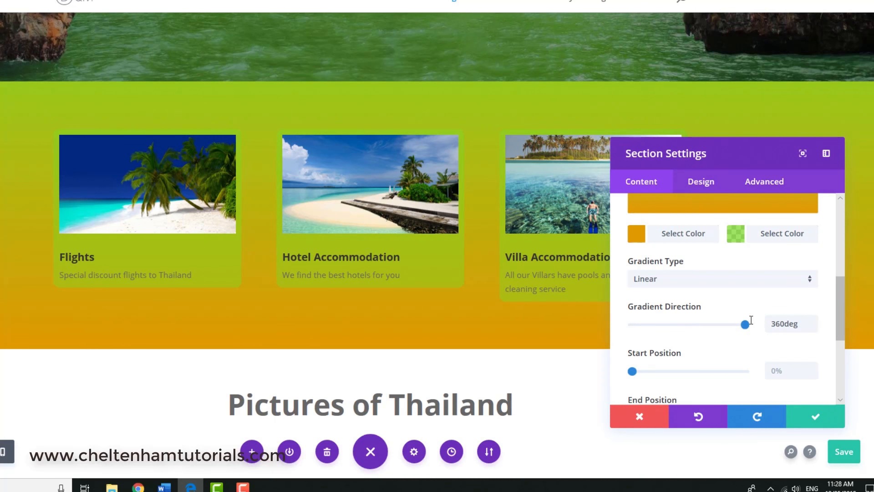
left_click_drag(747, 323, 621, 314)
left_click_drag(638, 326, 734, 326)
scroll(745, 328, "down", 1)
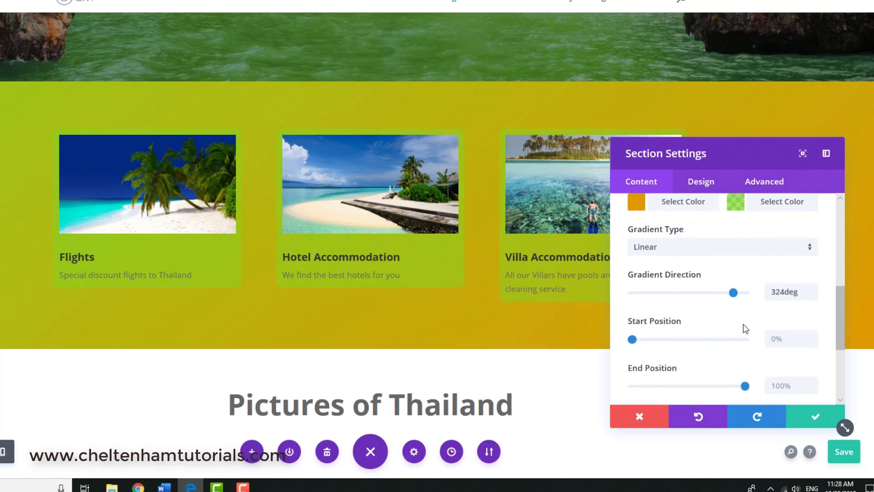
left_click(689, 294)
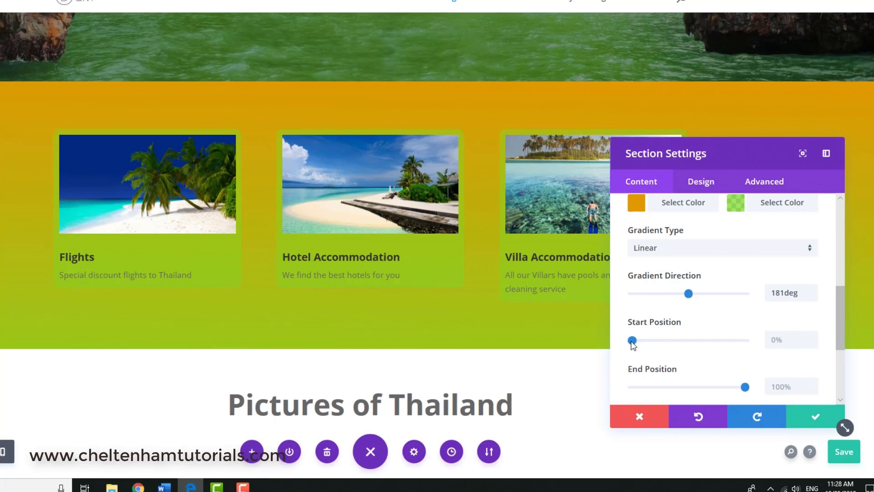
Step: Try different start positions for the section's gradient and leave it at 32%
left_click(738, 341)
left_click(657, 341)
left_click(722, 341)
left_click(723, 341)
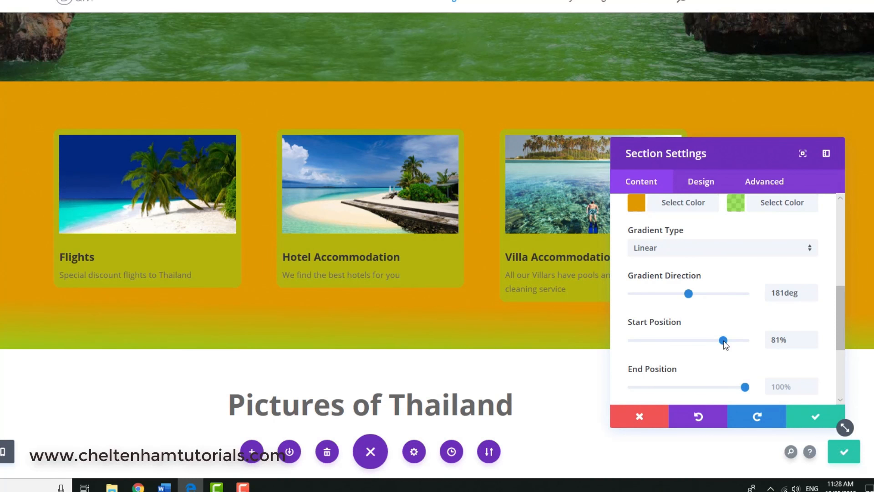
left_click(733, 341)
left_click_drag(691, 341, 669, 342)
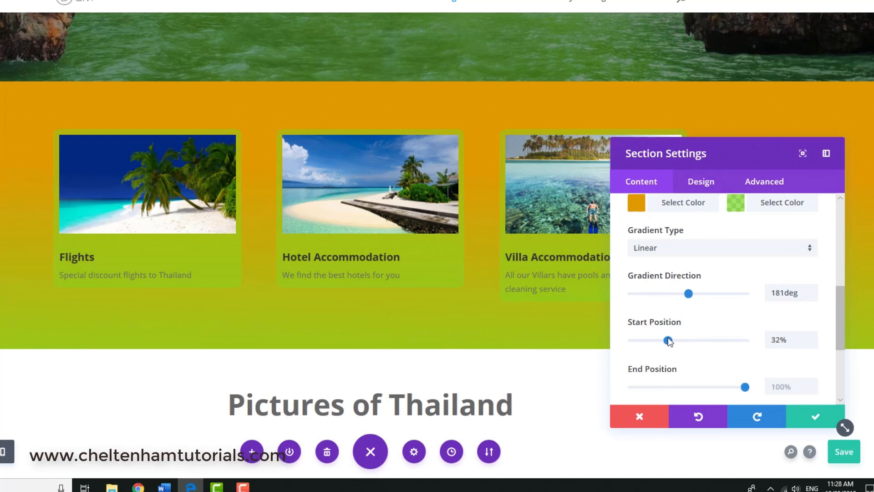
Step: Try lower end positions for the section's gradient, such as 11%, and set it to 96%
left_click_drag(736, 388, 683, 387)
left_click_drag(734, 380, 646, 381)
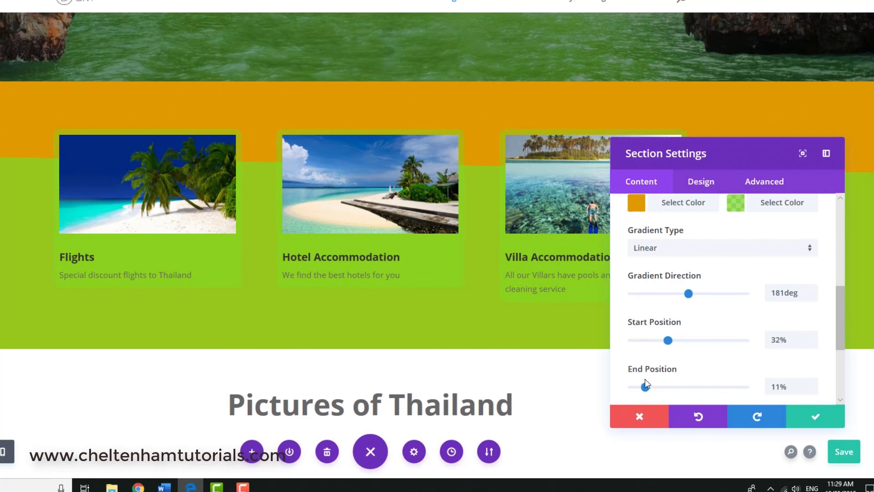
left_click_drag(691, 389, 742, 385)
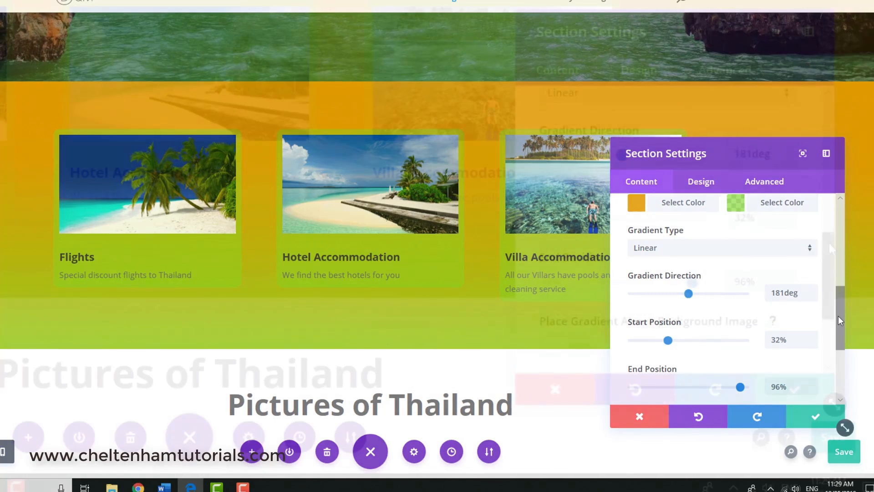
Step: Delete the colour gradient from the background of the three-card section
left_click_drag(837, 316, 834, 239)
mouse_move(821, 148)
left_mouse_down()
mouse_move(815, 121)
mouse_move(814, 153)
left_mouse_up()
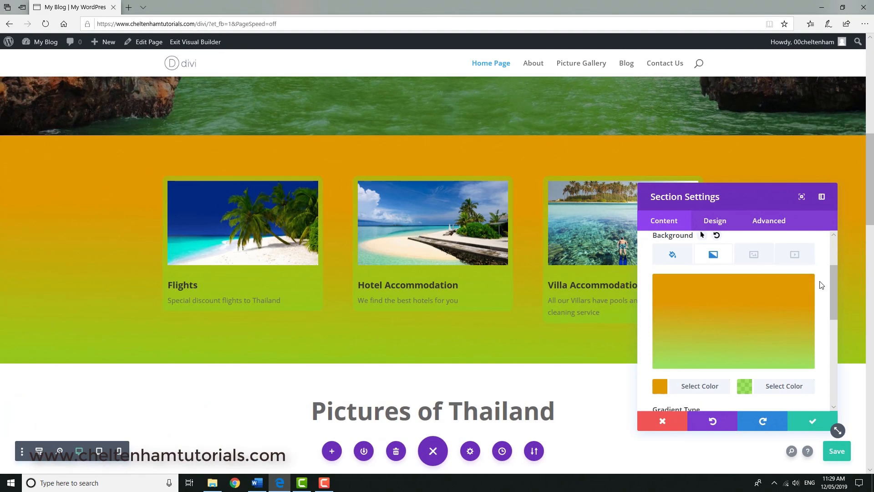
mouse_move(737, 312)
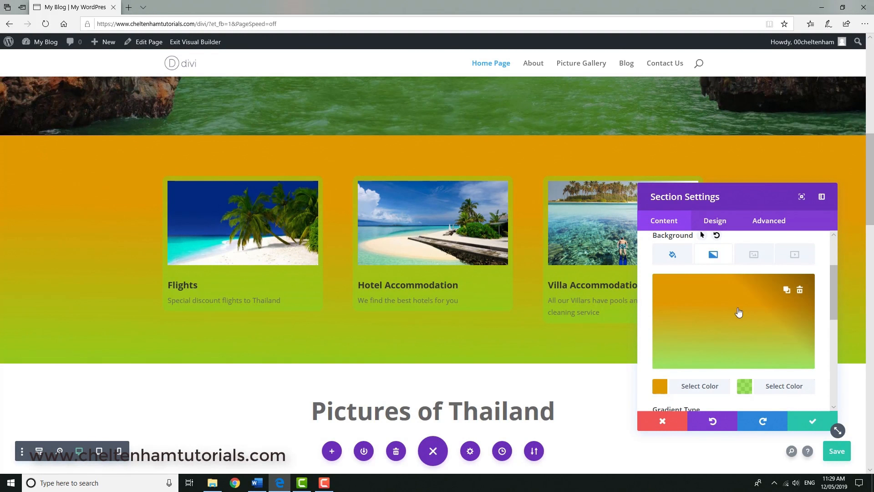
left_click(800, 290)
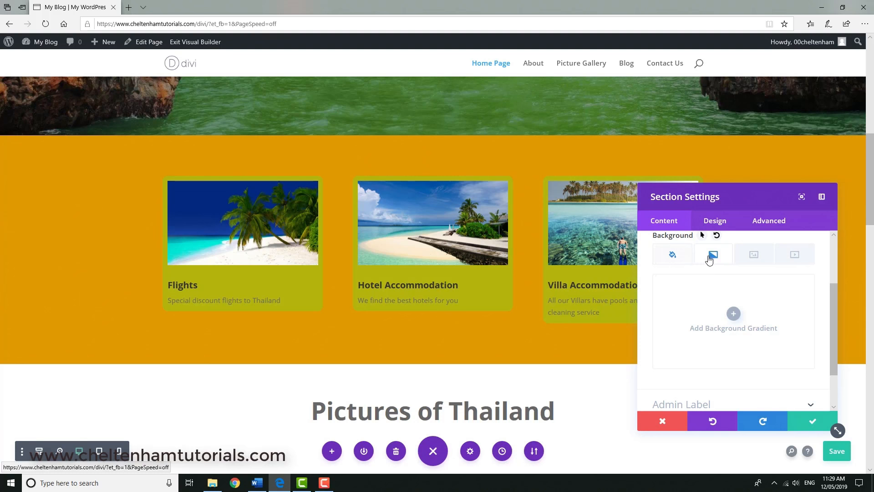
Step: Try Image137.jpg, the mountain above the bay, as the section's background image and remove it again
left_click(754, 257)
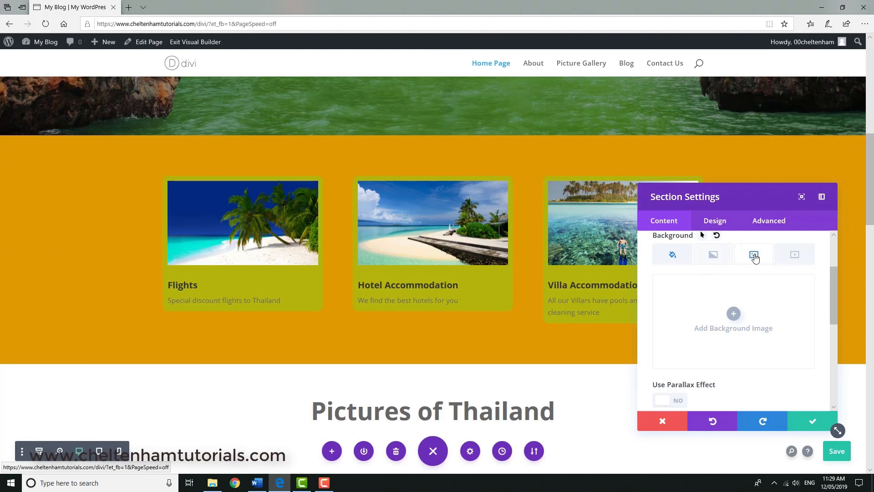
left_click(731, 315)
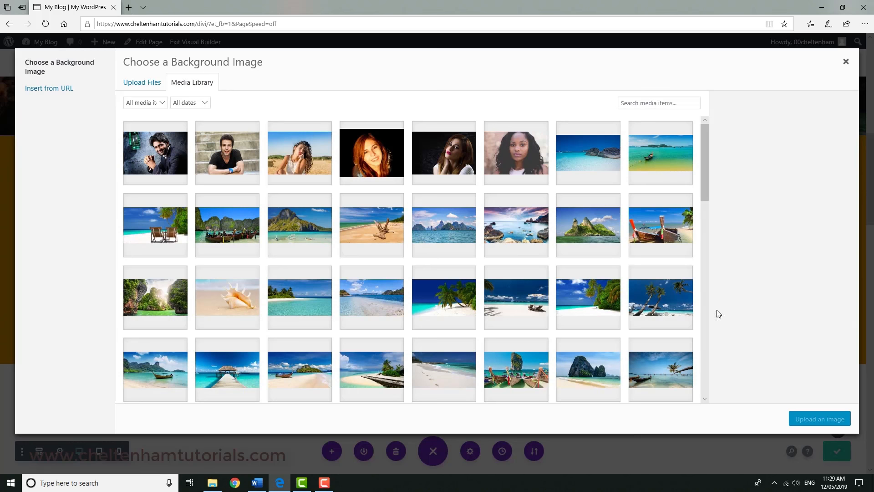
left_click(292, 231)
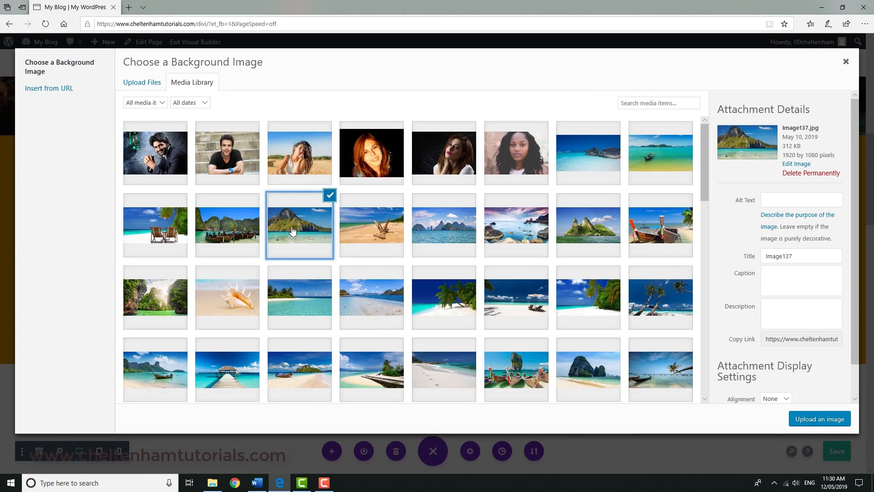
left_click(821, 419)
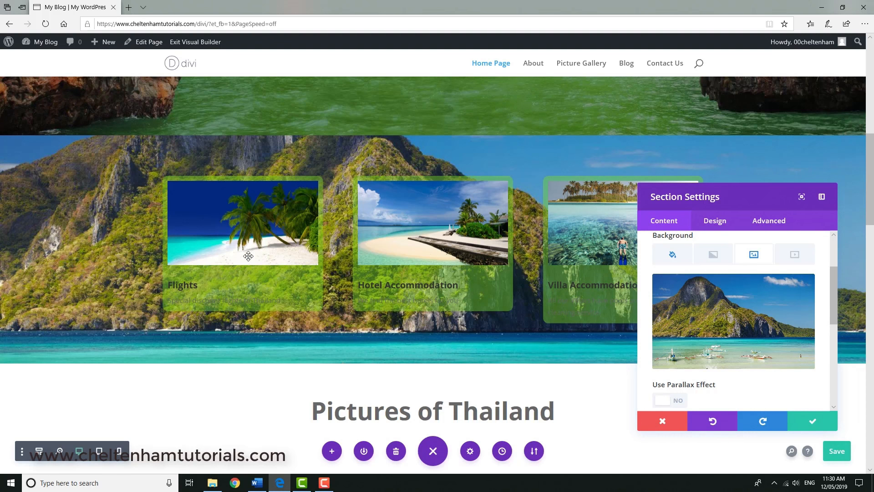
left_click(800, 290)
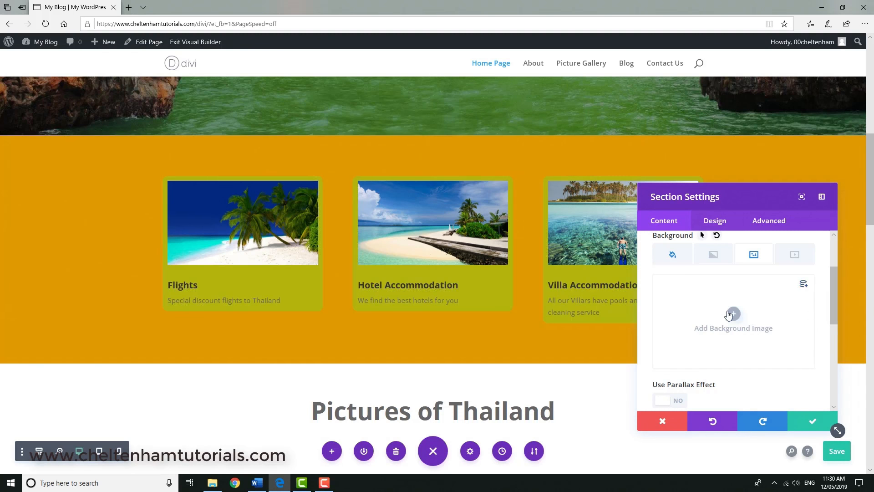
Step: Set Image145.jpg, the blue sea with dark boulders, as the section's background image and accept the section settings
left_click(735, 313)
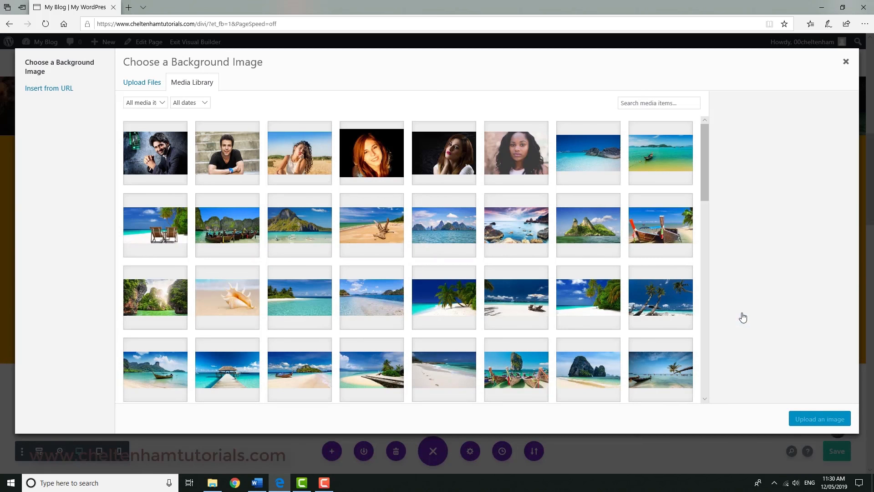
left_click(589, 175)
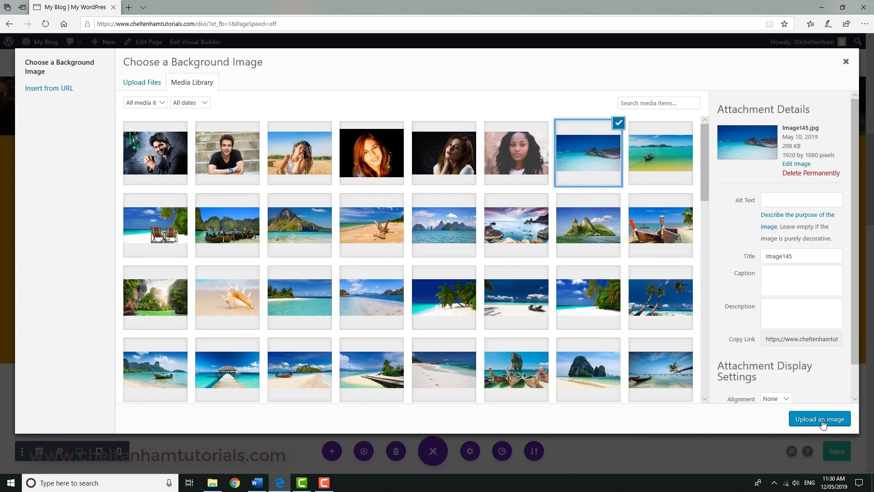
left_click(819, 419)
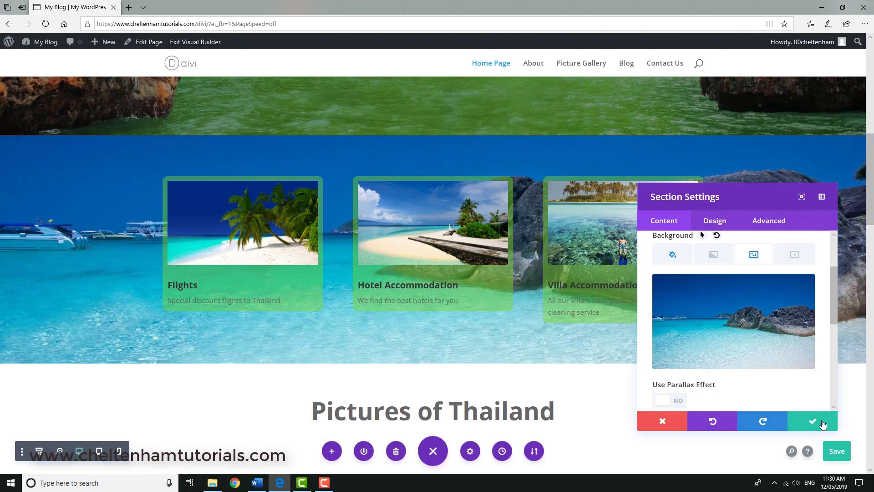
left_click(812, 421)
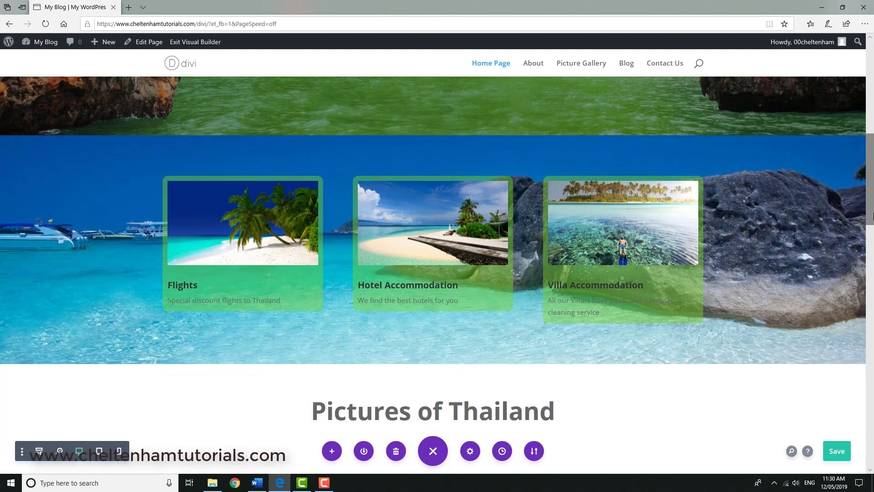
mouse_move(871, 202)
left_mouse_down()
mouse_move(873, 118)
mouse_move(873, 201)
left_mouse_up()
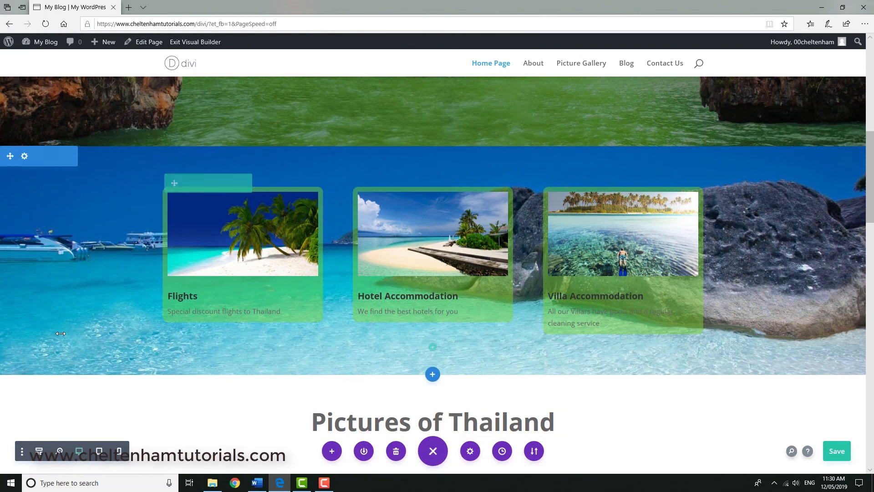